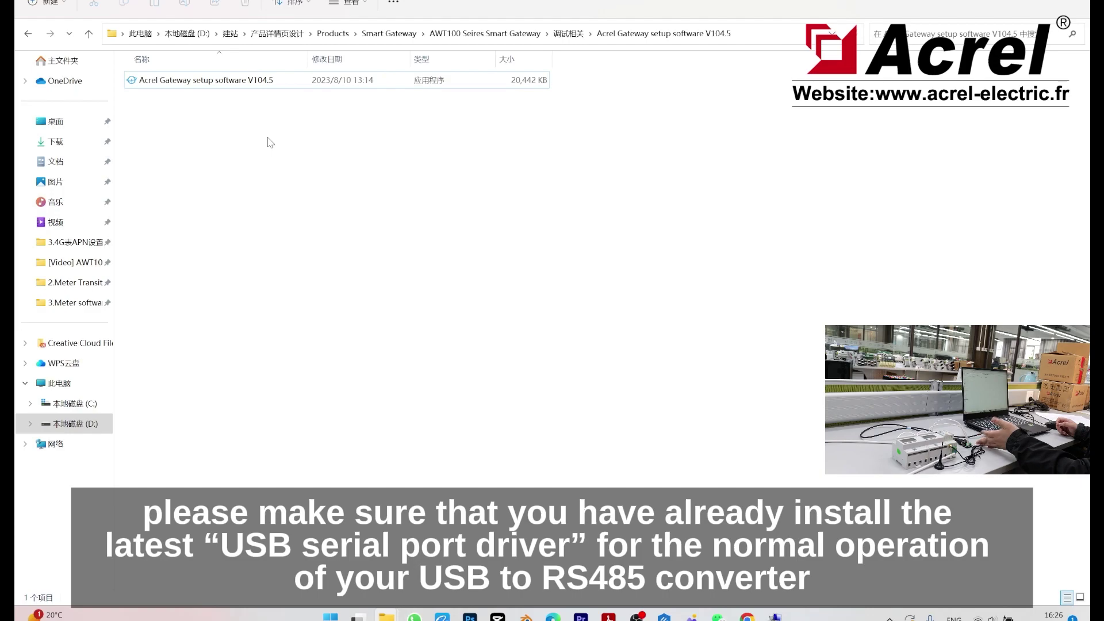
Step: Launch Acrel Gateway setup software V104.5 from its program file
click(274, 85)
double_click(274, 85)
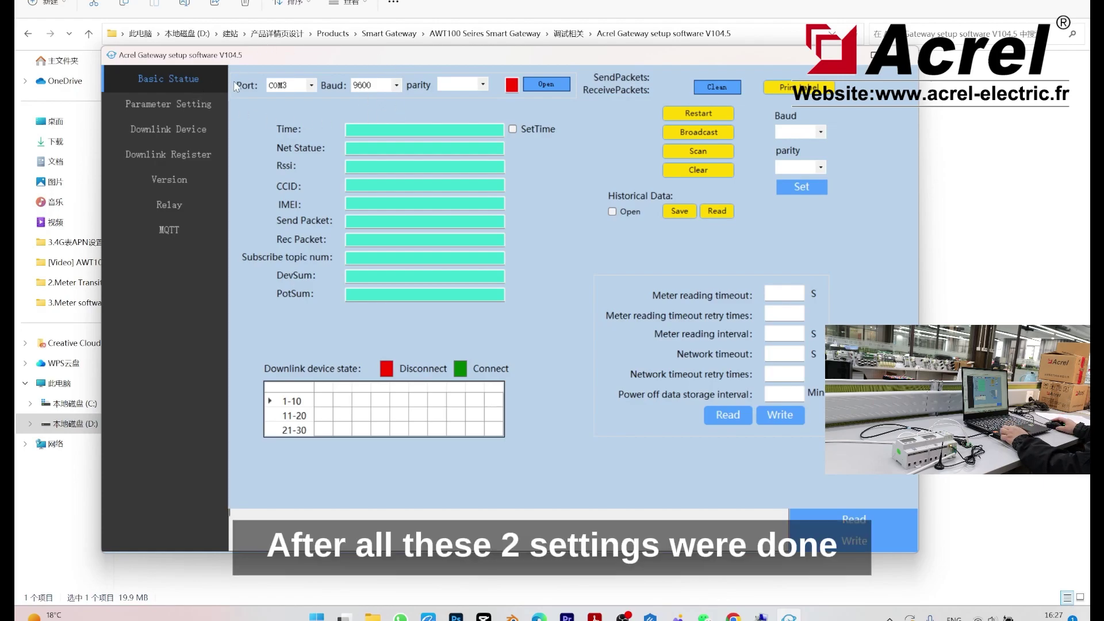
Step: Open the COM3 serial link to the gateway at 9600 baud
click(528, 87)
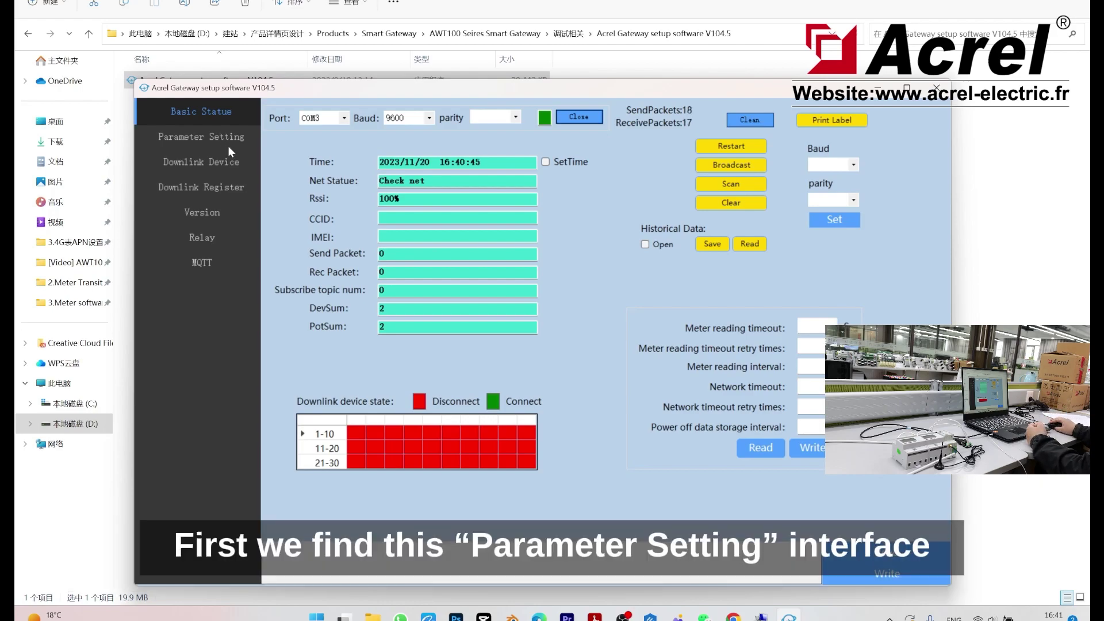
Step: Enable WLAN under Parameter Setting and read back the current WiFi settings (SSID acrel, DHCP on)
click(228, 146)
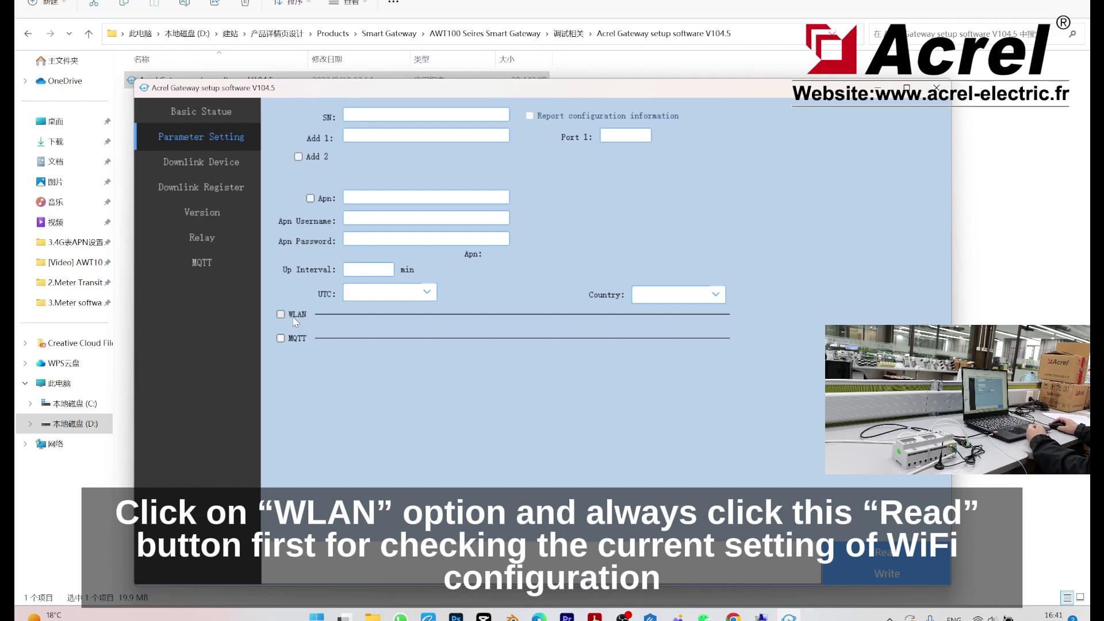
click(295, 321)
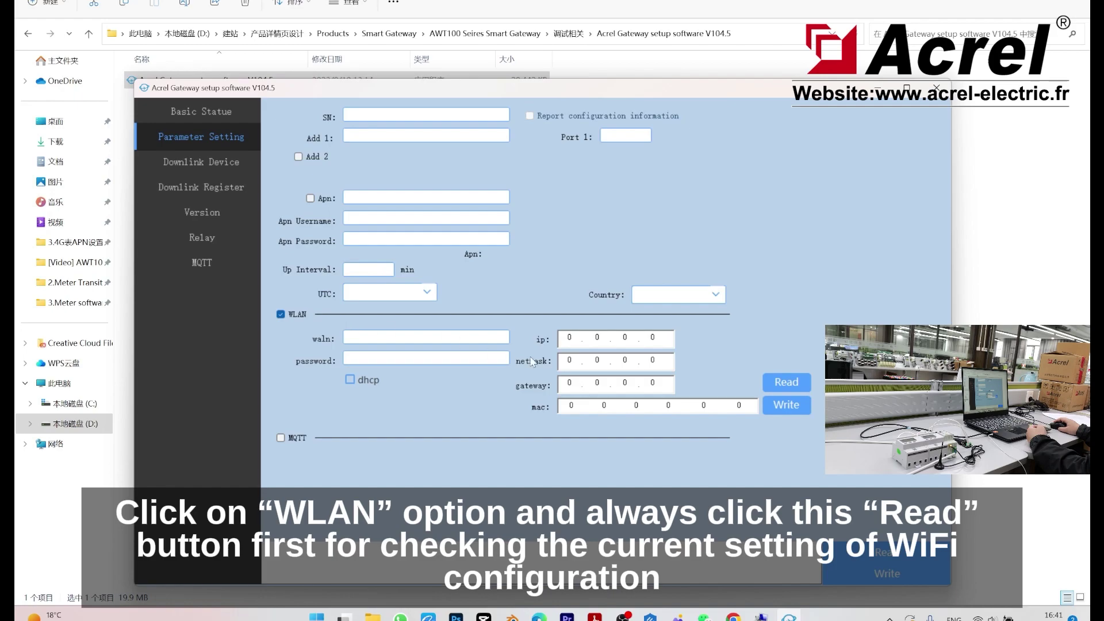
click(801, 391)
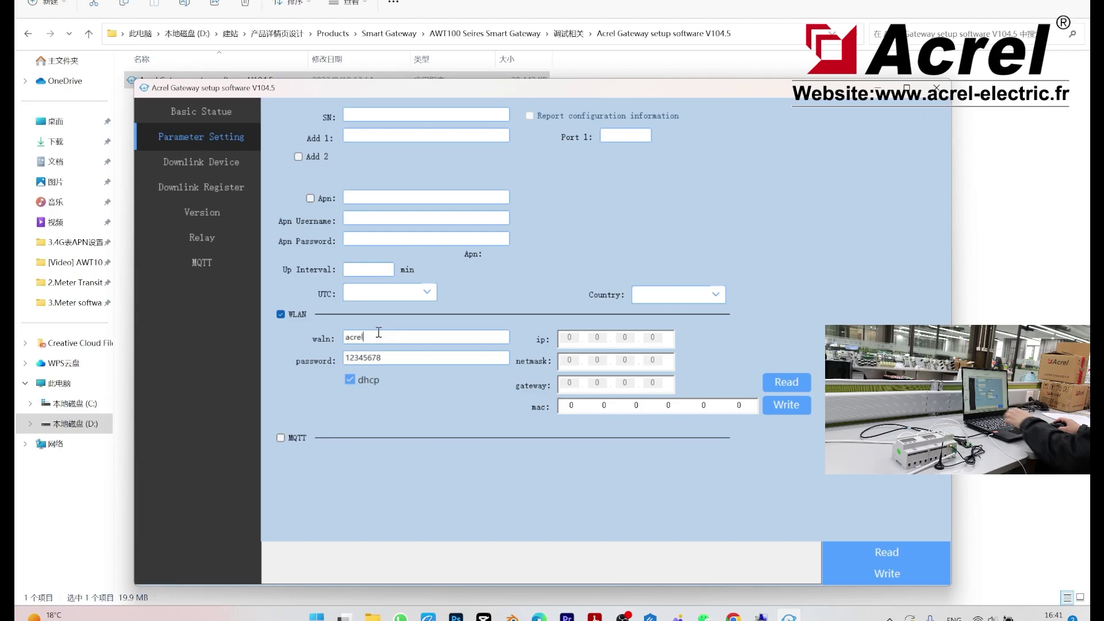
Step: Change the WiFi SSID to acrelhw and edit the WiFi password
click(379, 332)
text(hw)
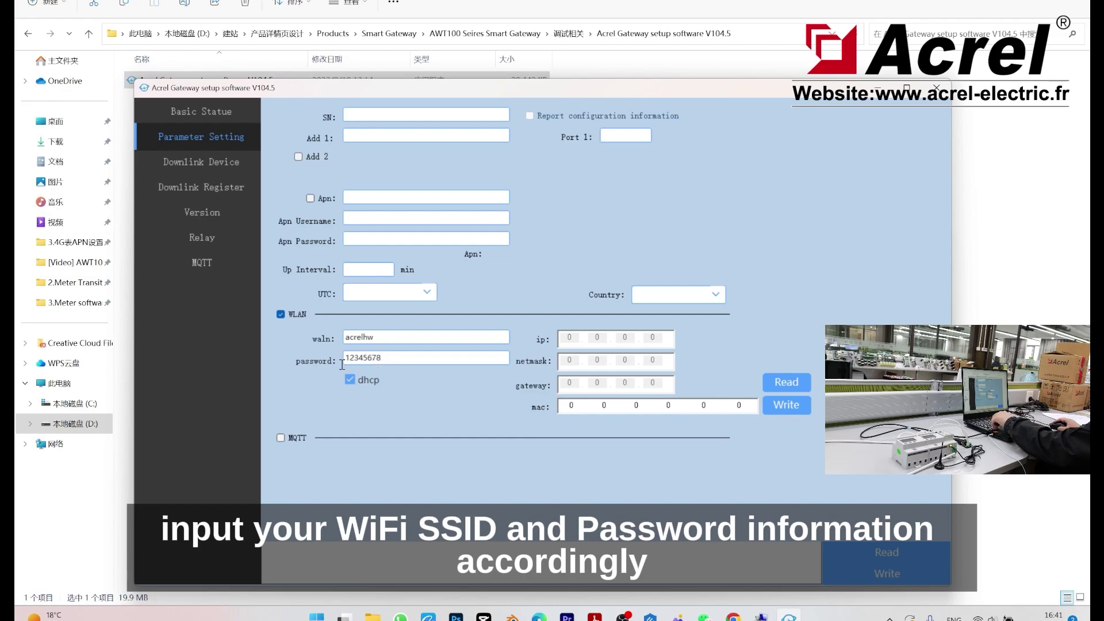
drag(345, 358, 382, 358)
click(381, 358)
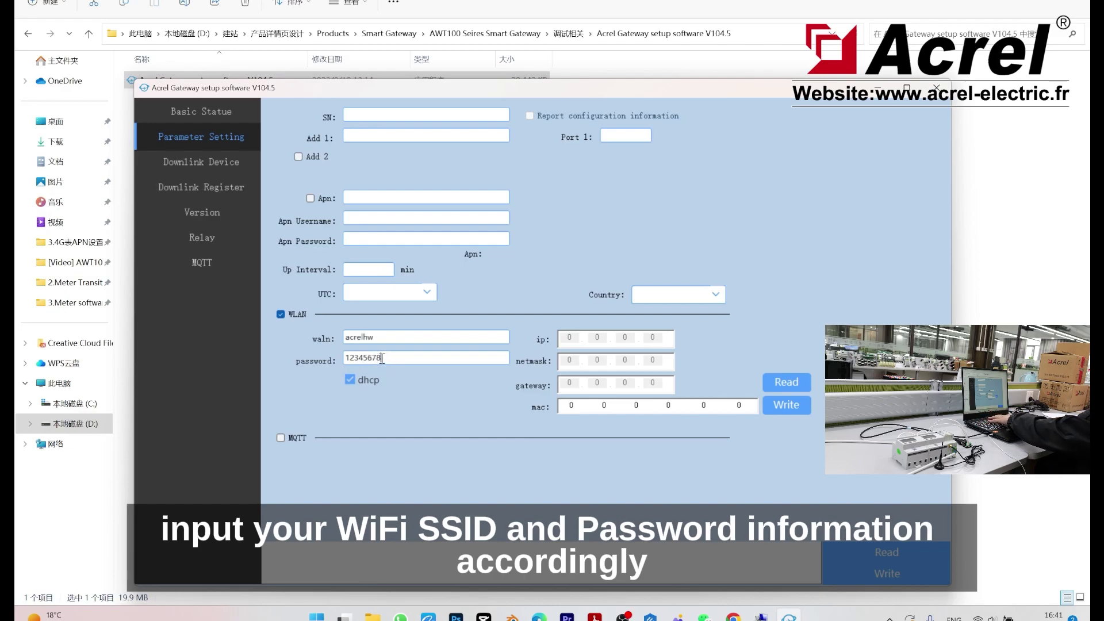
text(9)
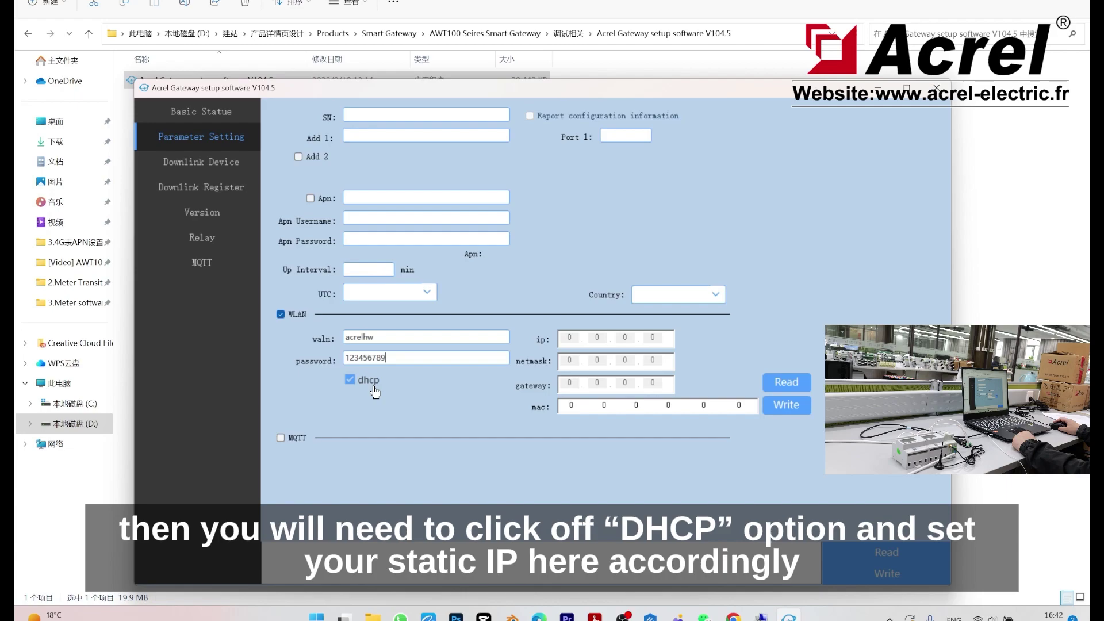
click(359, 385)
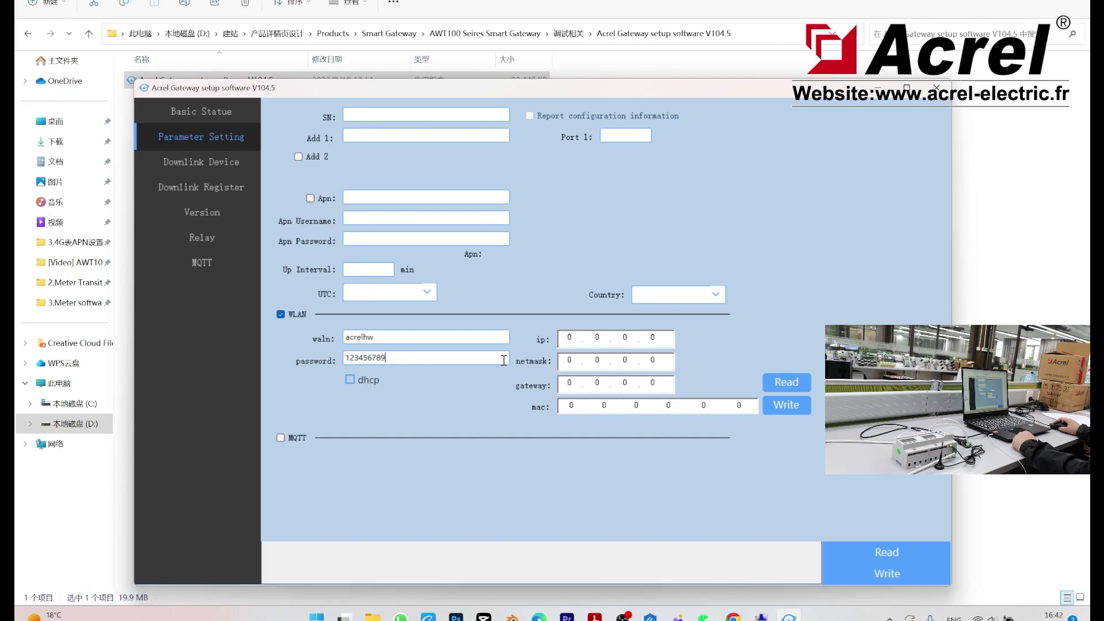
click(350, 381)
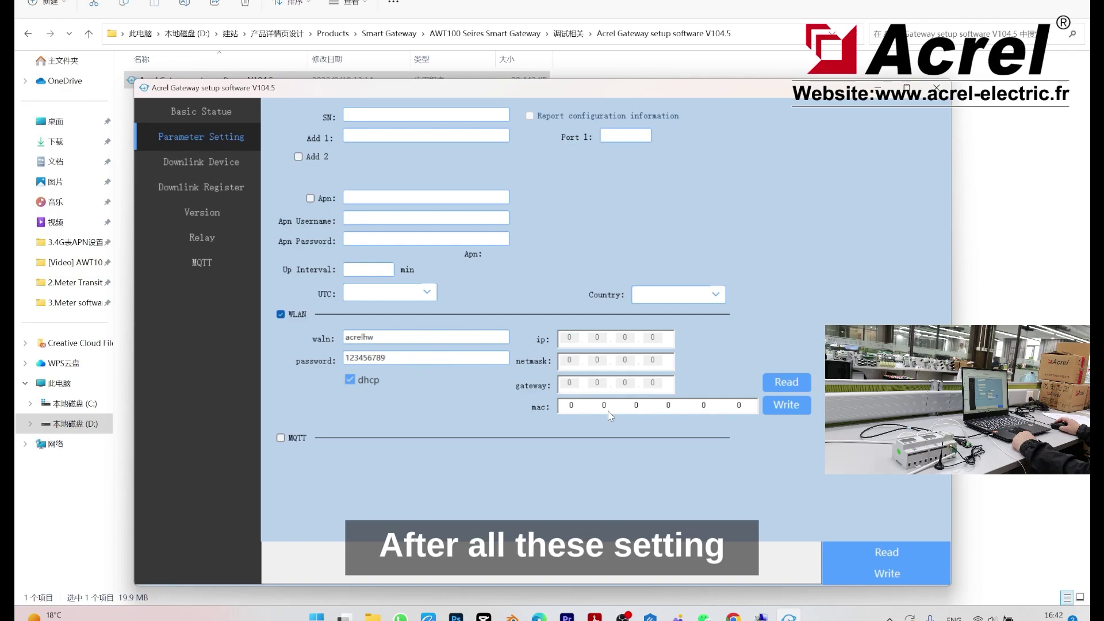
Step: Write the WLAN settings to the gateway and read them back to verify
click(801, 410)
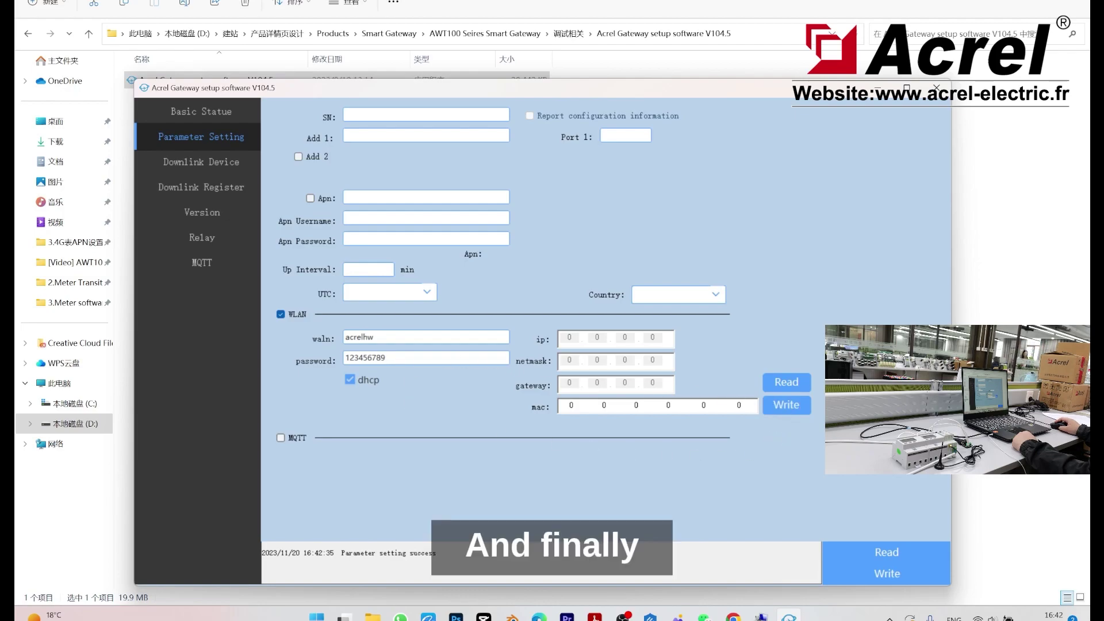
click(786, 381)
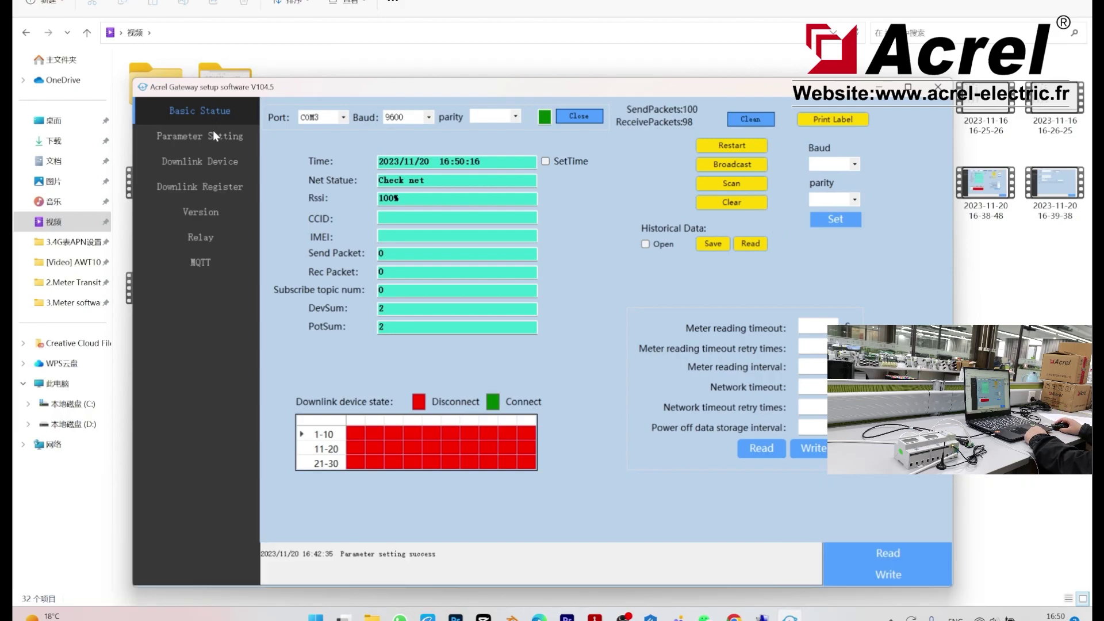
Step: Read the gateway parameters, then enter APN Acrel with an APN username and password
click(213, 134)
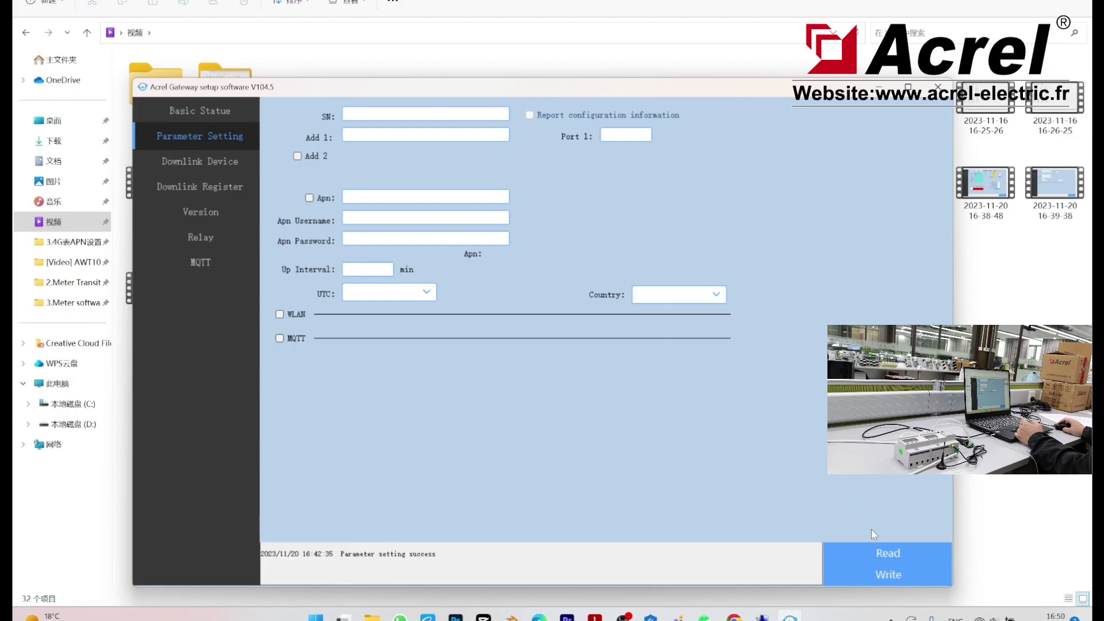
click(867, 555)
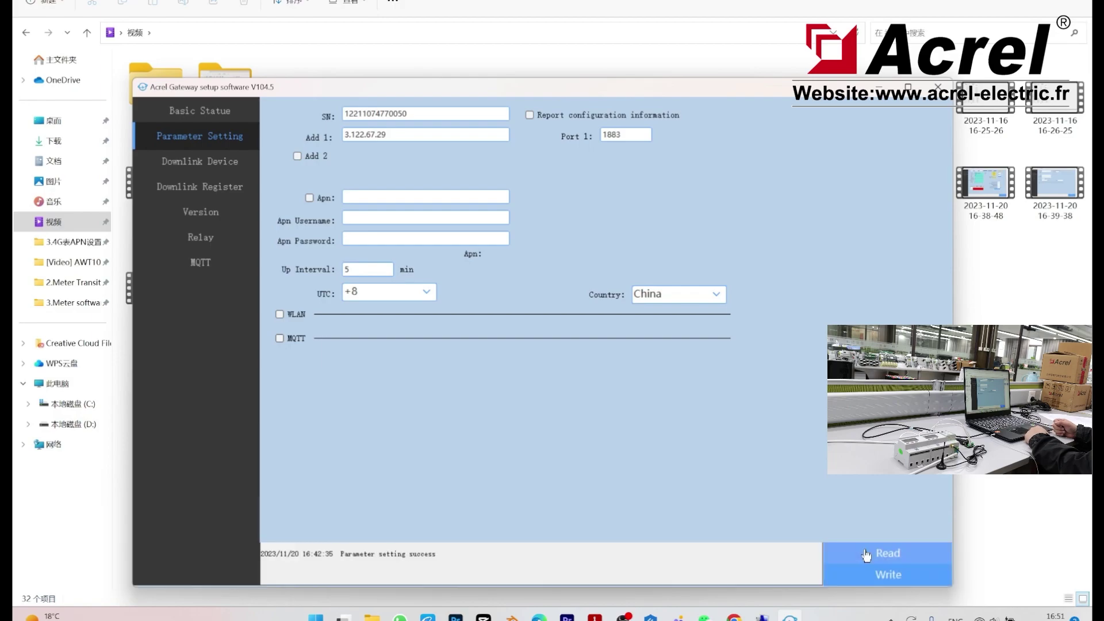
click(410, 198)
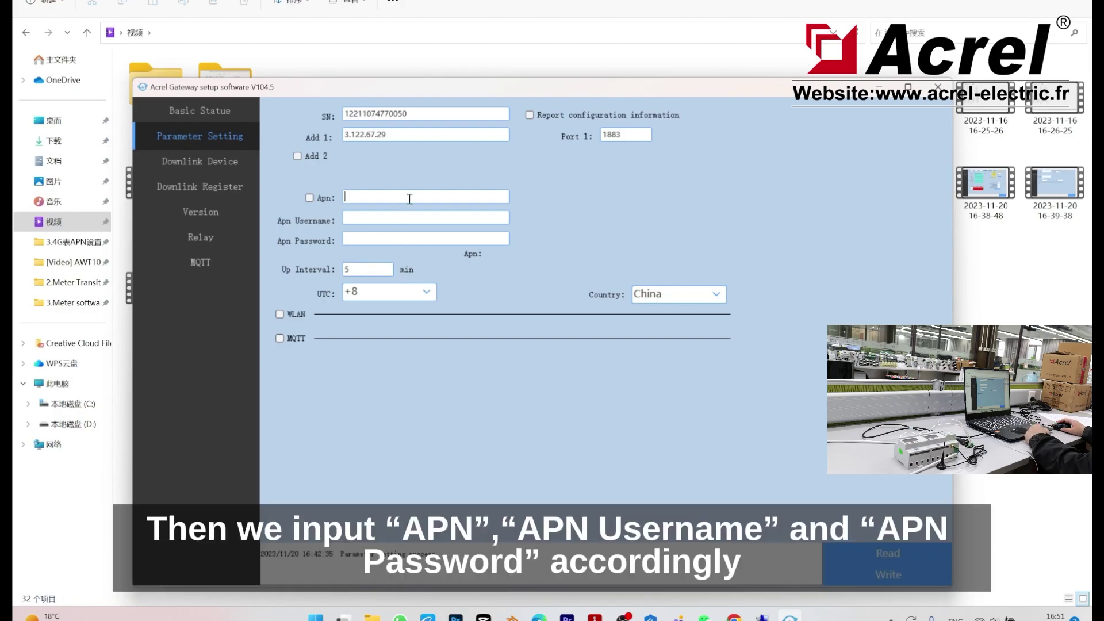
text(Acre)
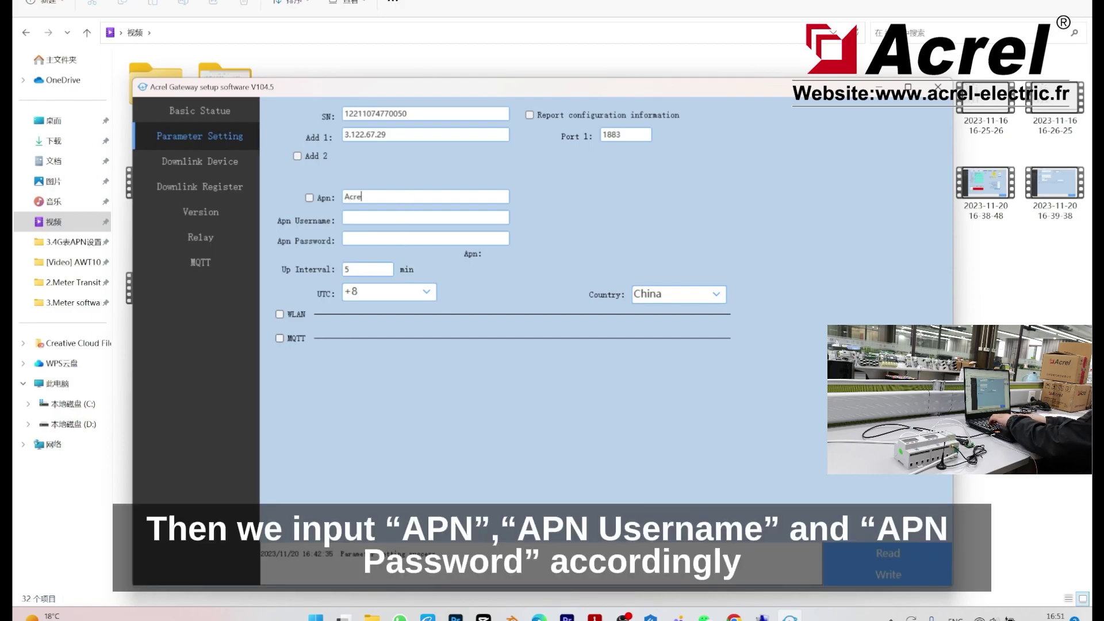
text(l)
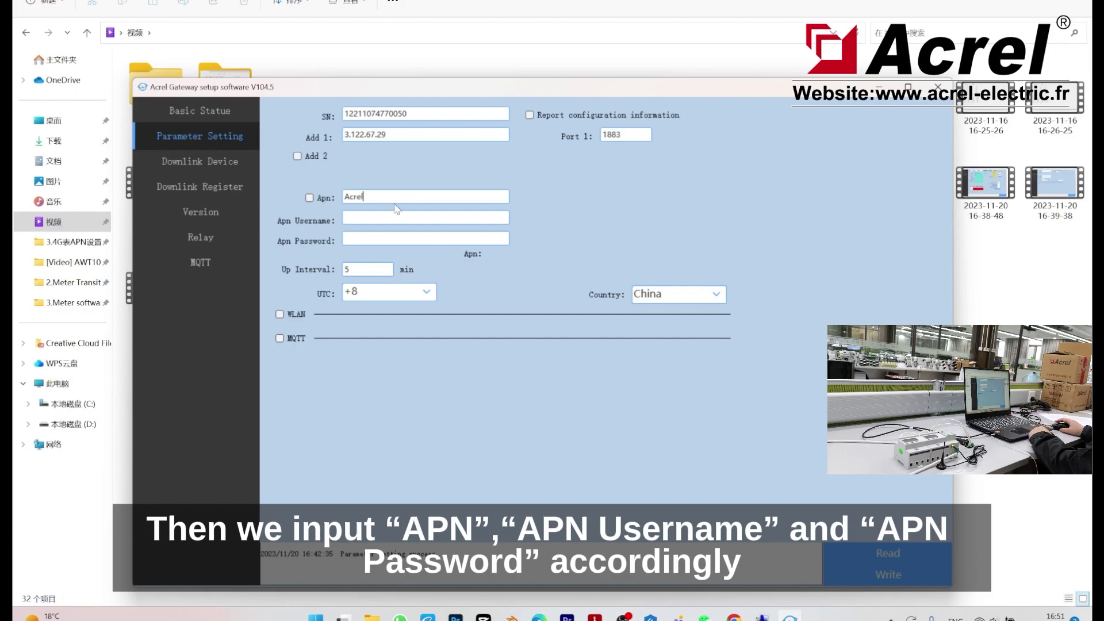
key(Tab)
text(acre)
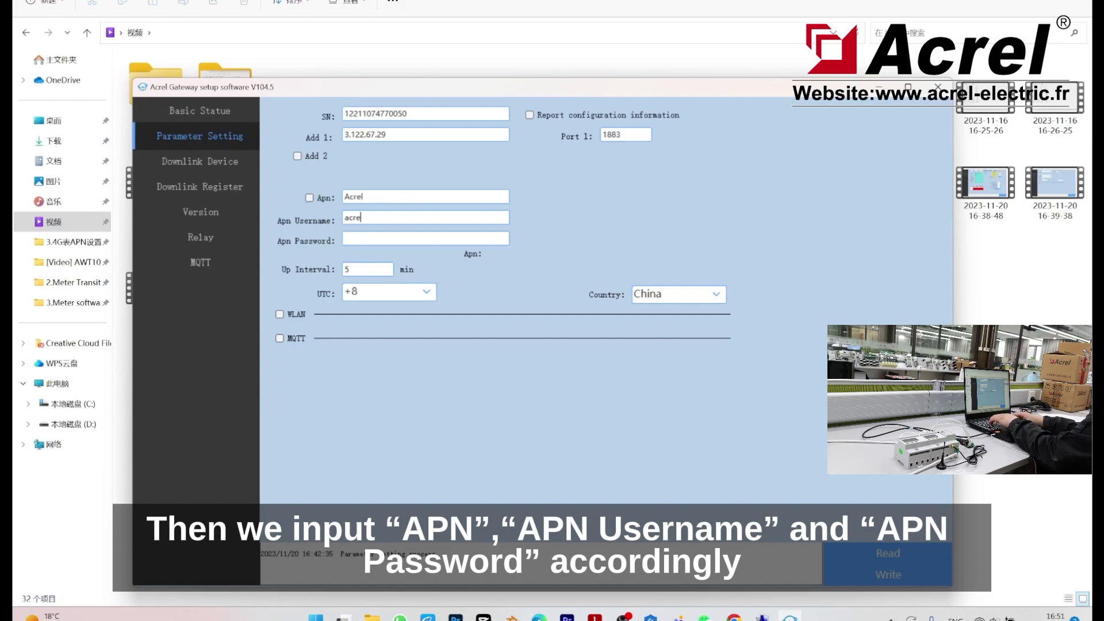
text(lhw)
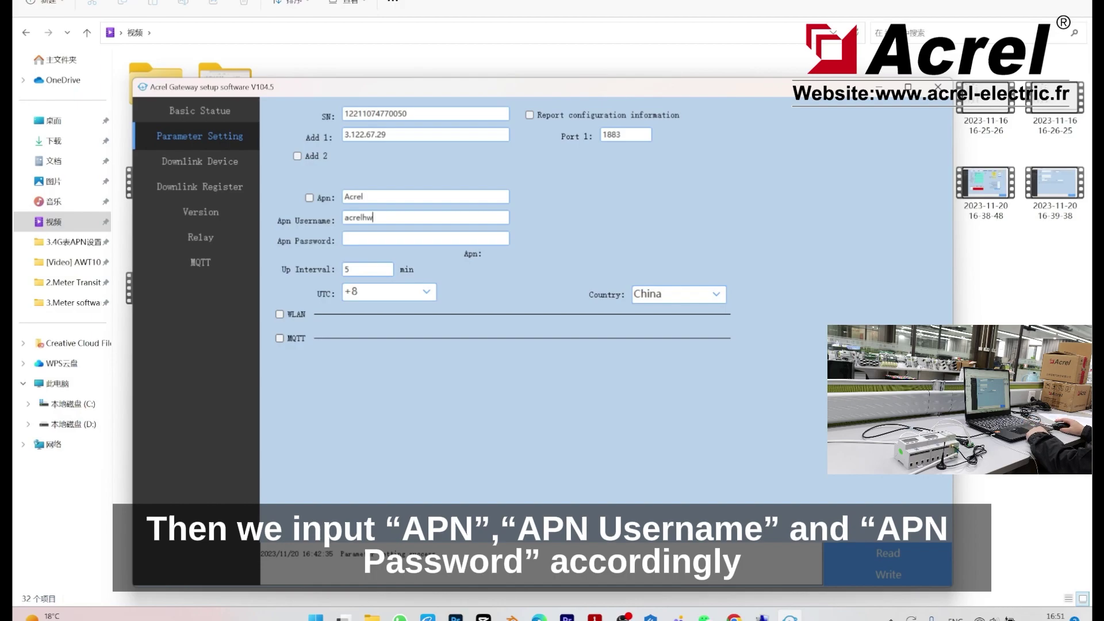
click(408, 237)
text(123)
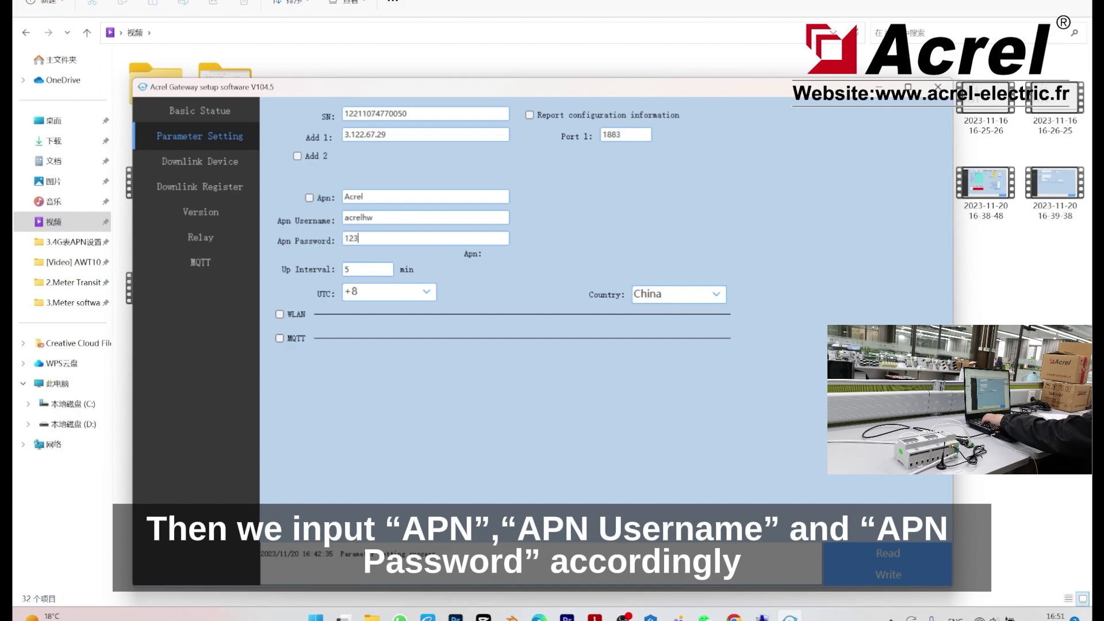
text(456)
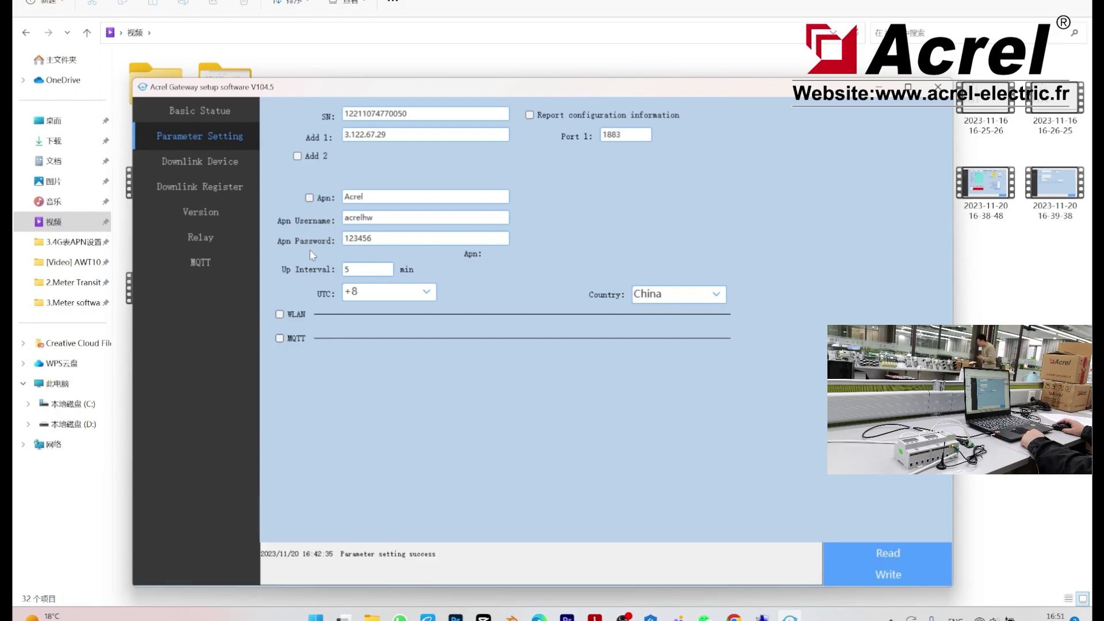
Step: Clear the APN username and password, then write and read back the APN Acrel settings
click(377, 236)
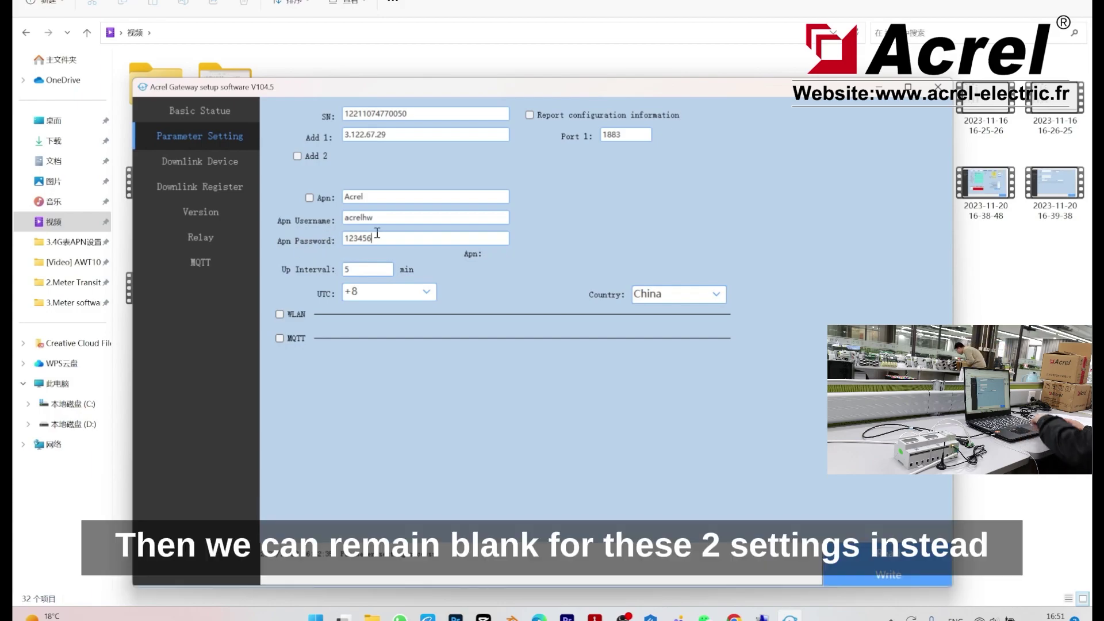
drag(380, 236, 324, 231)
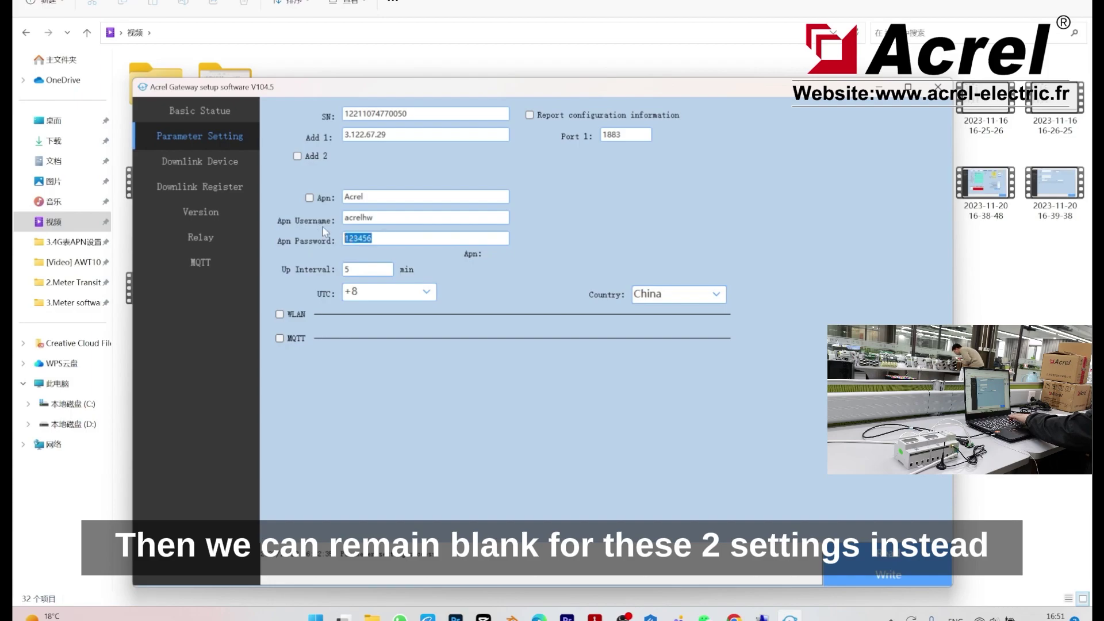
key(BackSpace)
drag(392, 218, 322, 220)
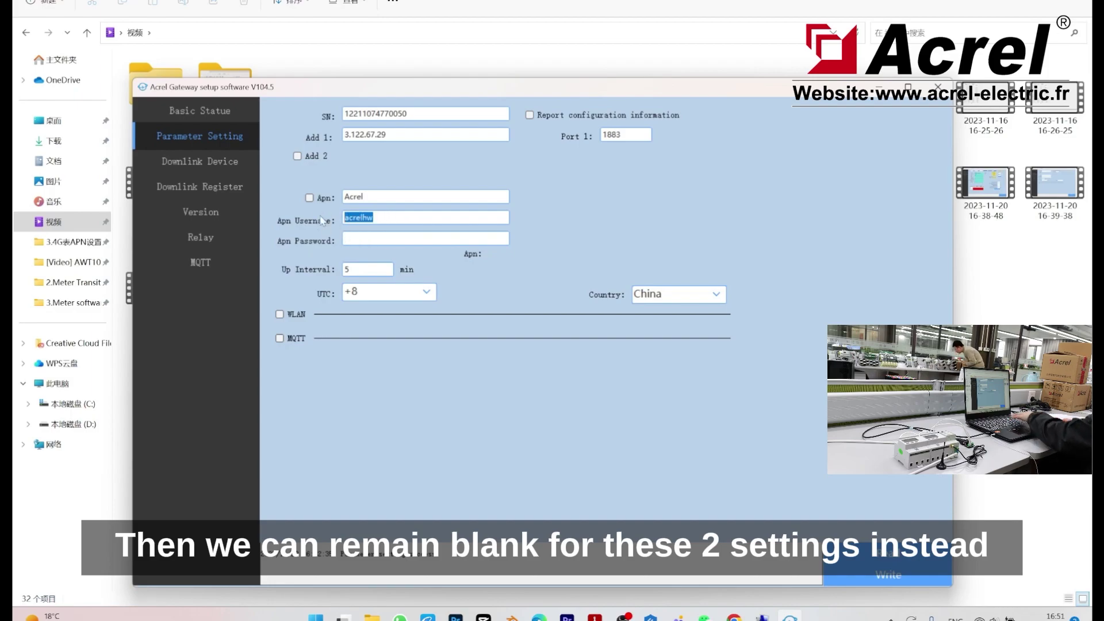
key(BackSpace)
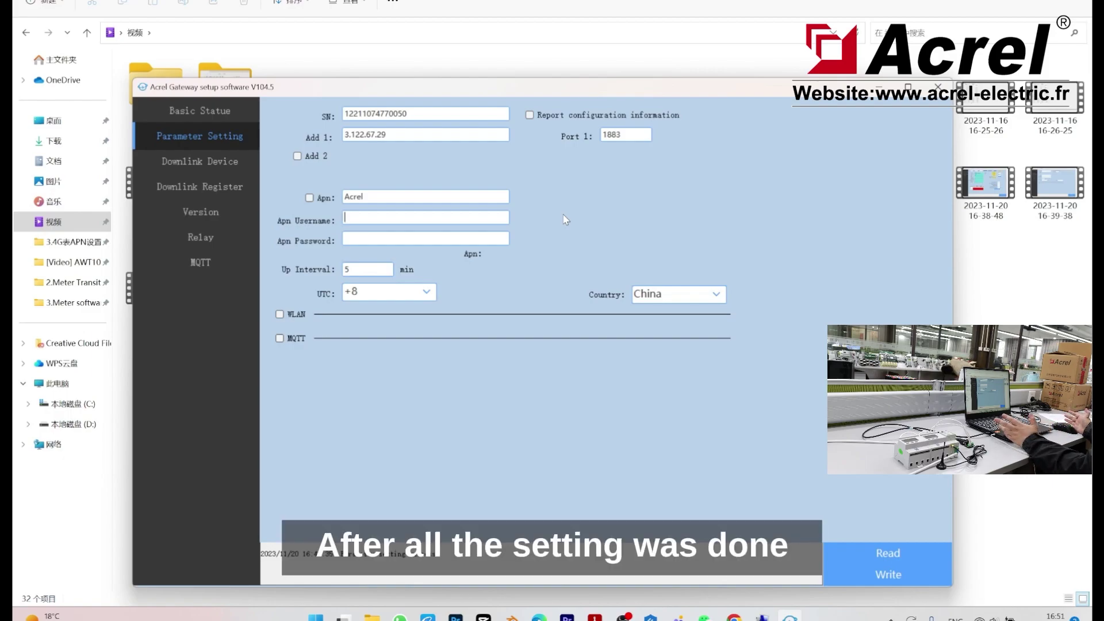
click(943, 583)
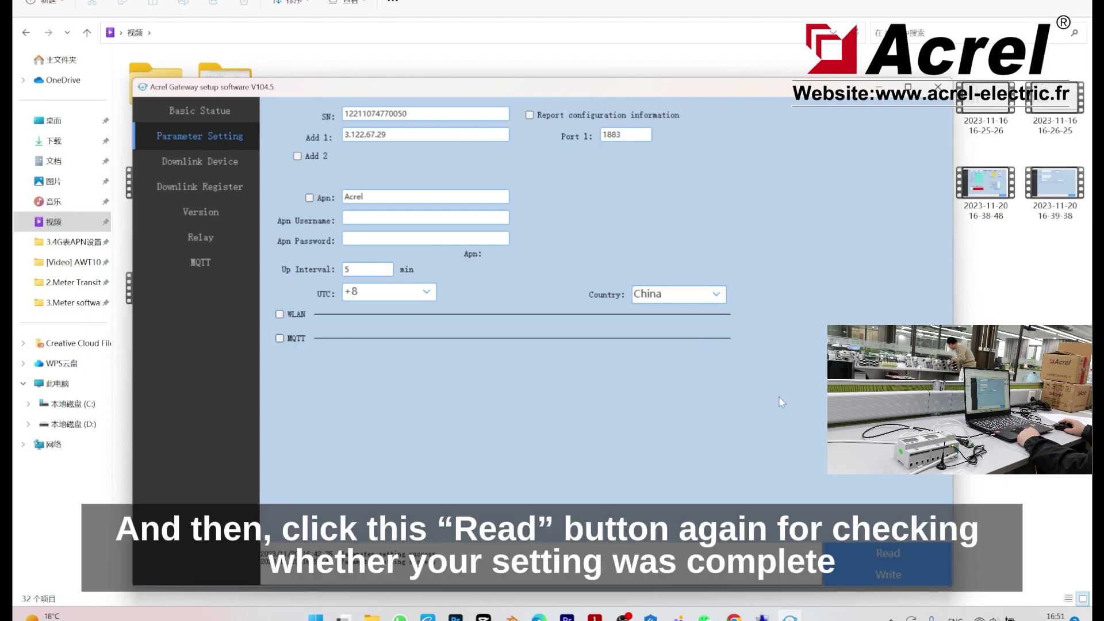
click(863, 559)
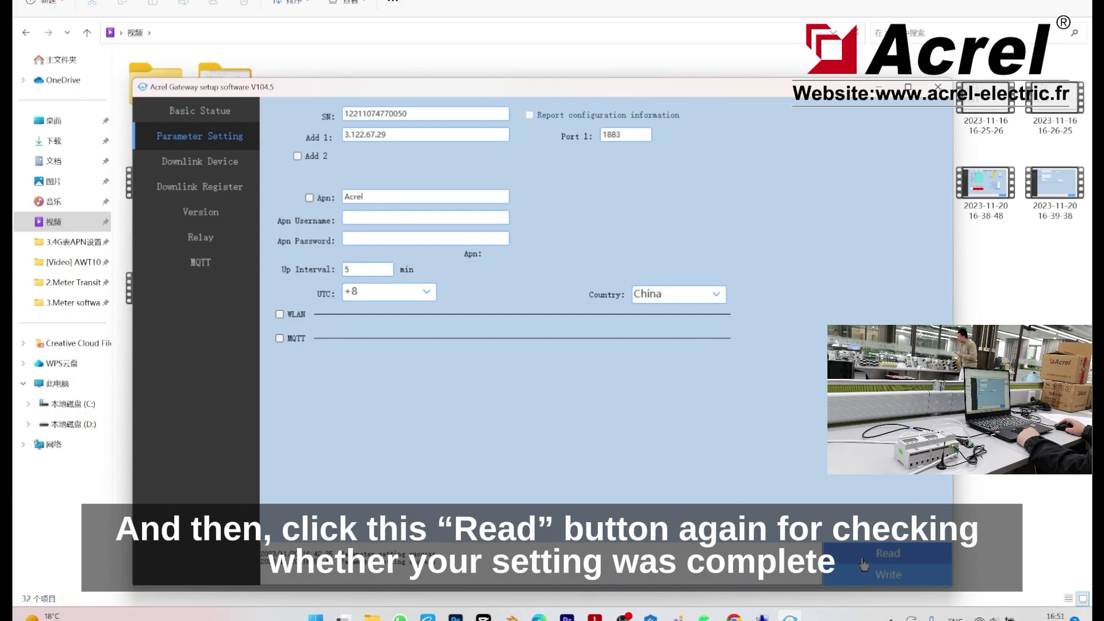